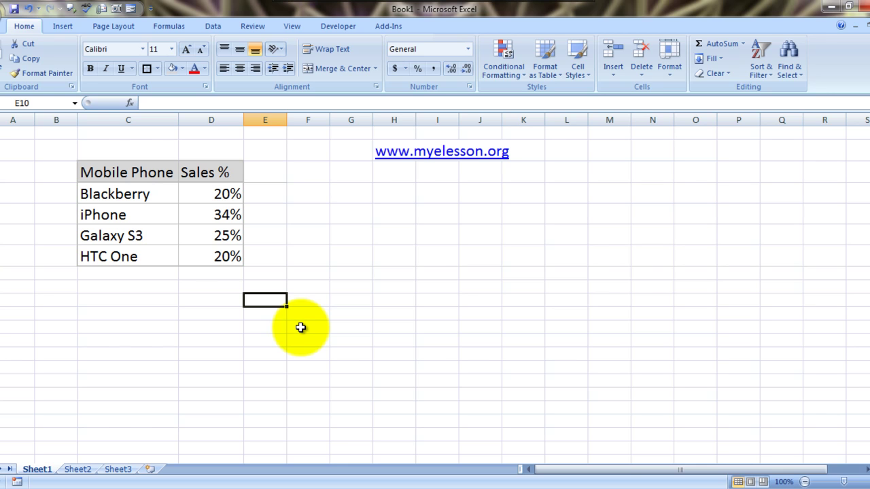
# Step: Show the Insert tab's chart options and select an empty cell below the sales table
pyautogui.click(63, 28)
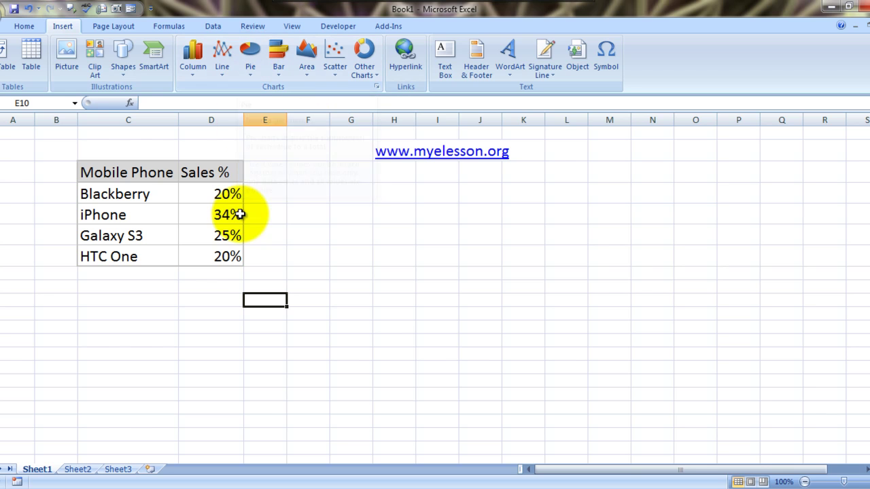
pyautogui.click(210, 315)
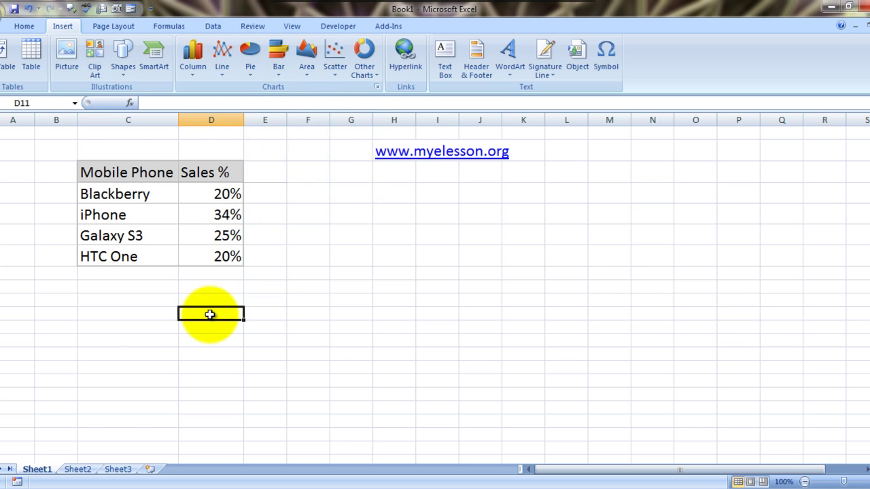
pyautogui.click(128, 194)
pyautogui.press('Down')
pyautogui.press('Down')
pyautogui.press('Down')
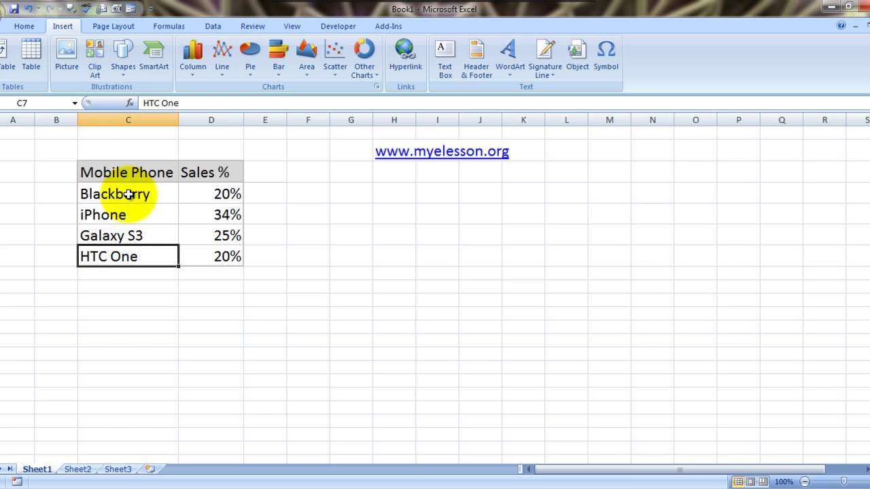
pyautogui.press('Right')
pyautogui.press('Up')
pyautogui.press('Up')
pyautogui.press('Up')
pyautogui.press('Up')
pyautogui.press('Right')
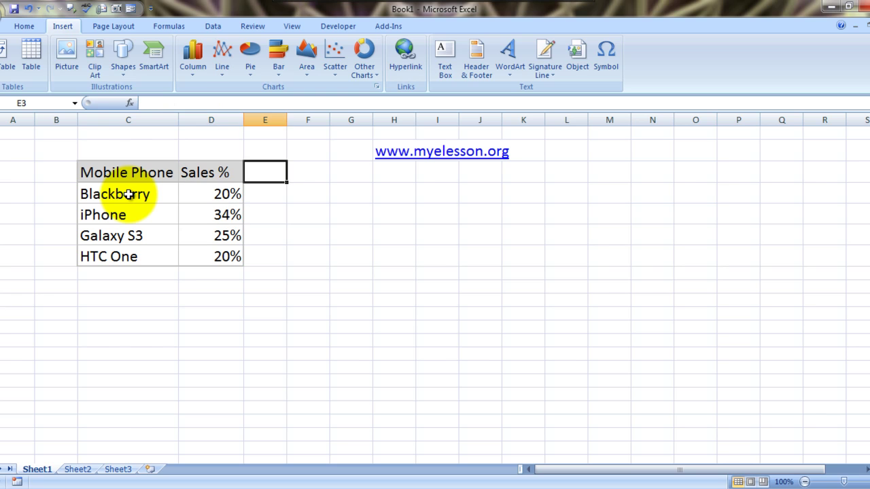
pyautogui.press('Left')
pyautogui.press('Left')
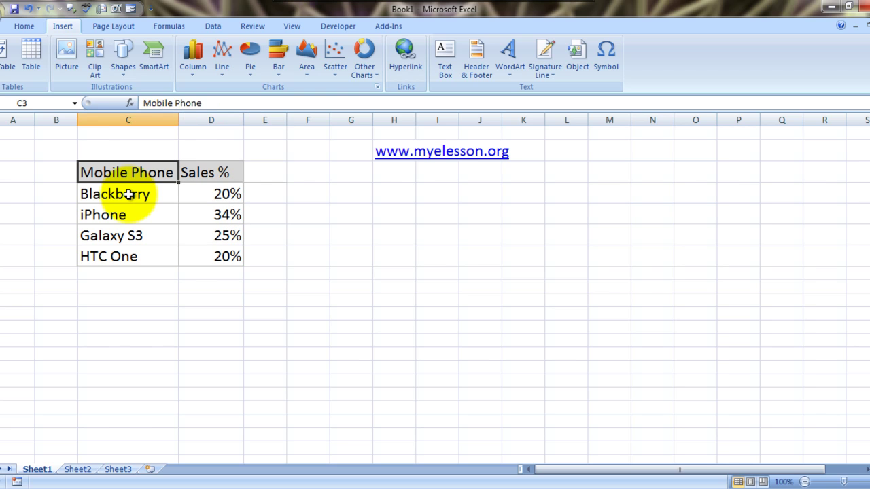
pyautogui.press('Right')
pyautogui.press('Left')
pyautogui.press('Down')
pyautogui.press('Right')
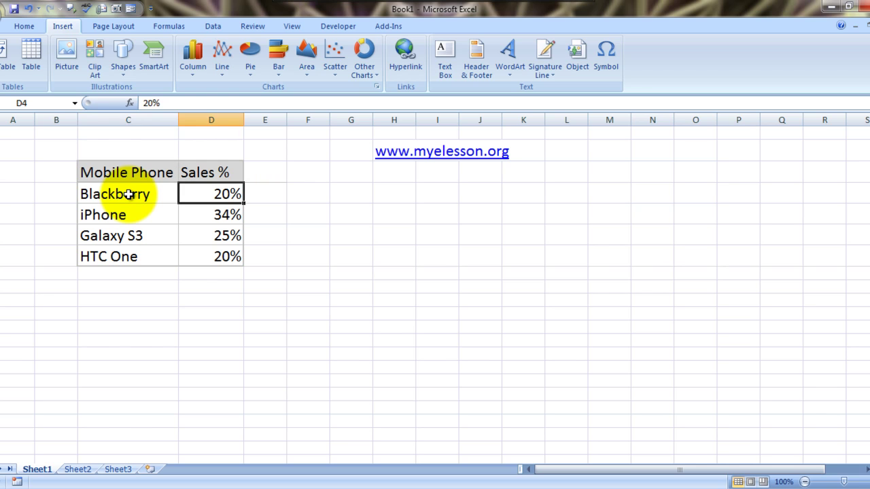
pyautogui.press('Left')
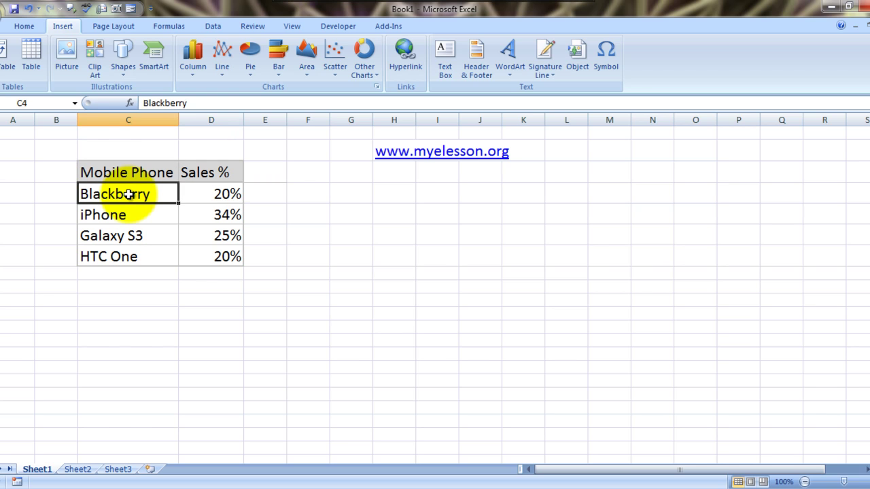
pyautogui.press('Down')
pyautogui.press('Right')
pyautogui.press('Left')
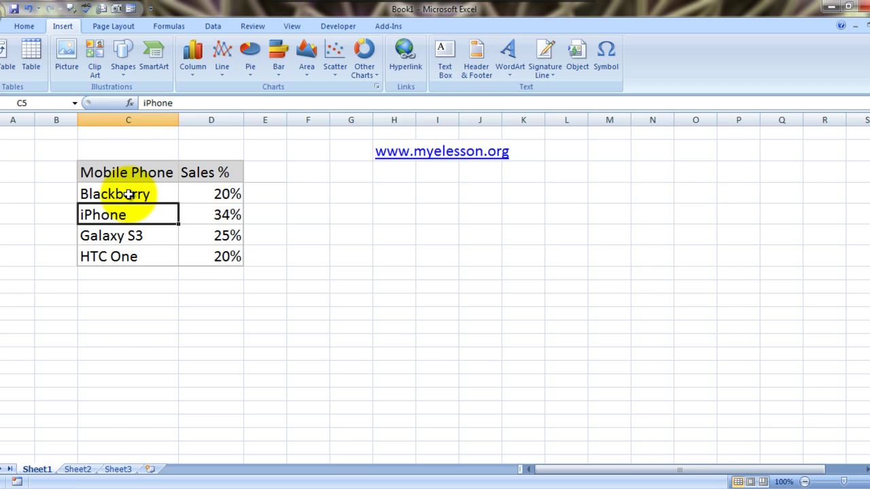
pyautogui.press('Down')
pyautogui.press('Right')
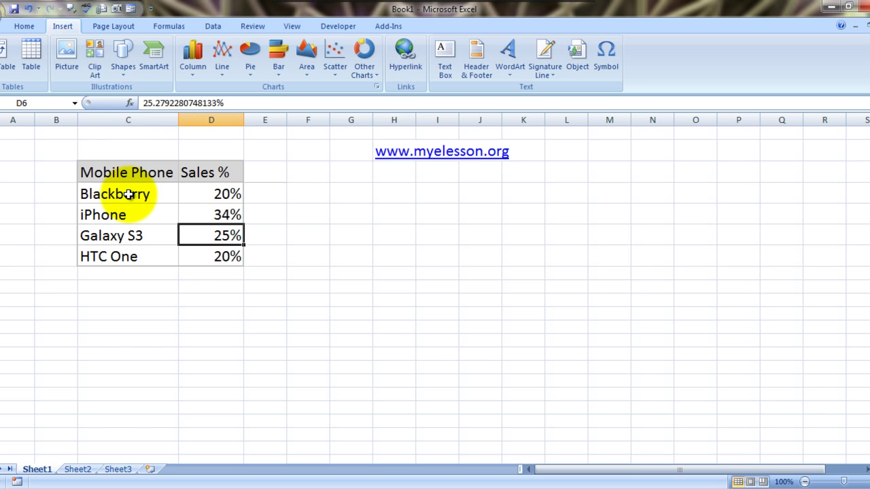
pyautogui.press('Left')
pyautogui.press('Down')
pyautogui.press('Right')
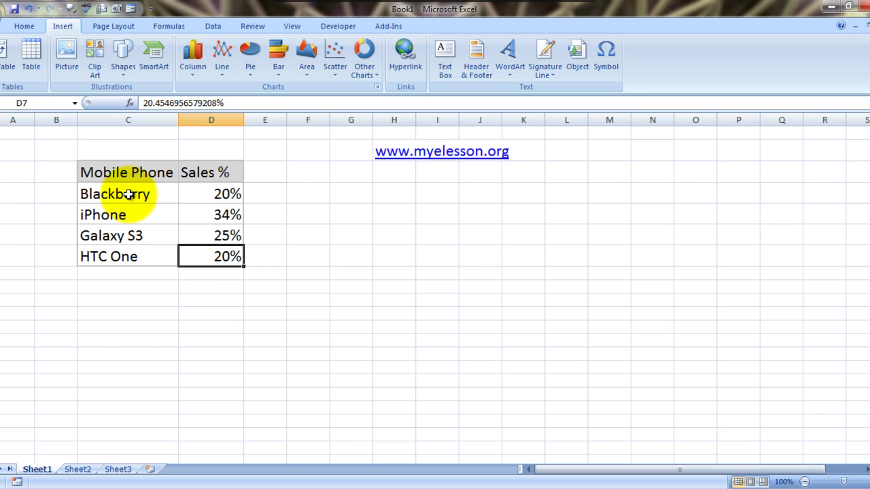
pyautogui.press('Right')
pyautogui.press('Right')
pyautogui.press('Right')
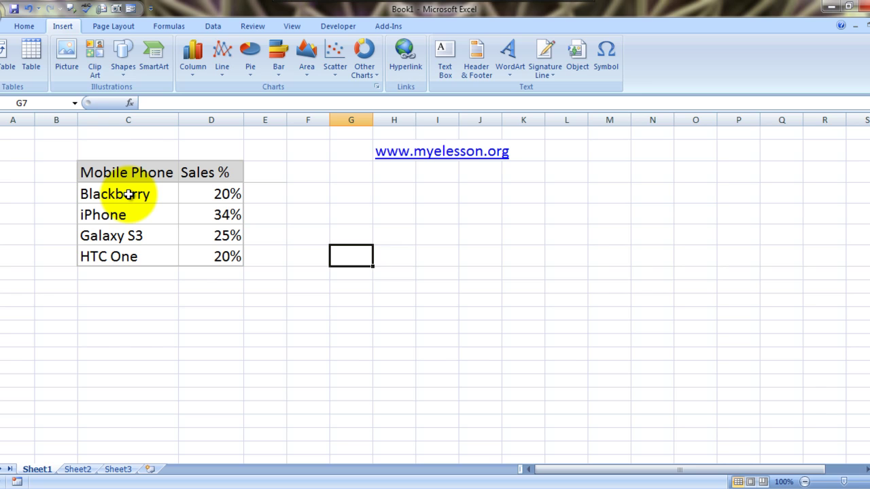
pyautogui.press('Left')
pyautogui.press('Left')
pyautogui.press('Left')
pyautogui.press('Left')
pyautogui.press('Up')
pyautogui.press('Up')
pyautogui.press('Up')
pyautogui.press('Up')
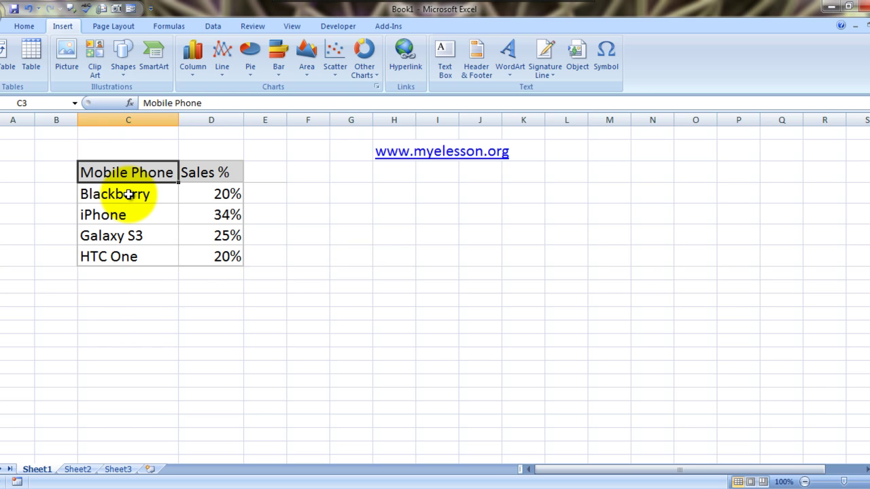
pyautogui.hotkey('shift', 'Right')
pyautogui.hotkey('shift', 'Down')
pyautogui.hotkey('shift', 'Down')
pyautogui.hotkey('shift', 'Down')
pyautogui.hotkey('shift', 'Down')
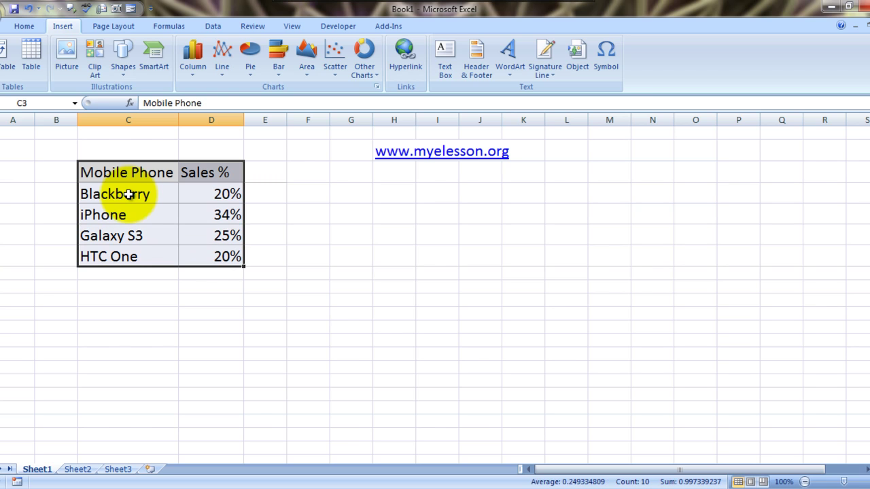
pyautogui.click(249, 60)
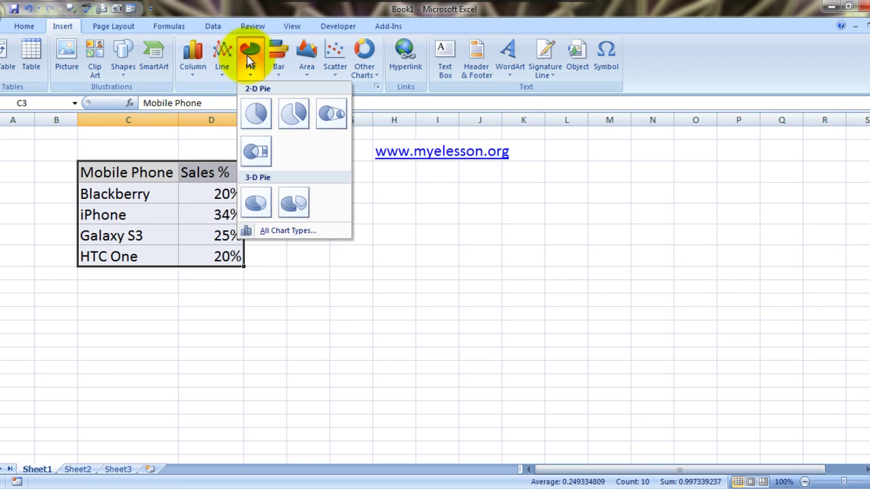
pyautogui.click(256, 116)
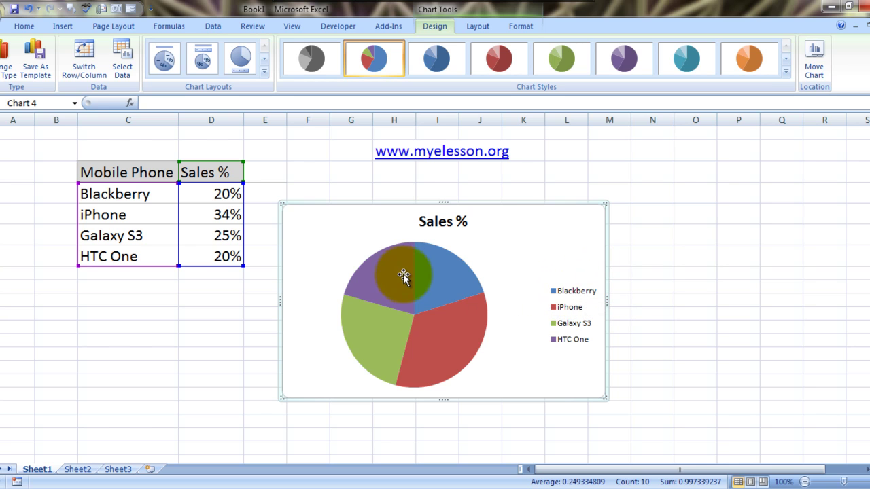
pyautogui.moveTo(442, 281)
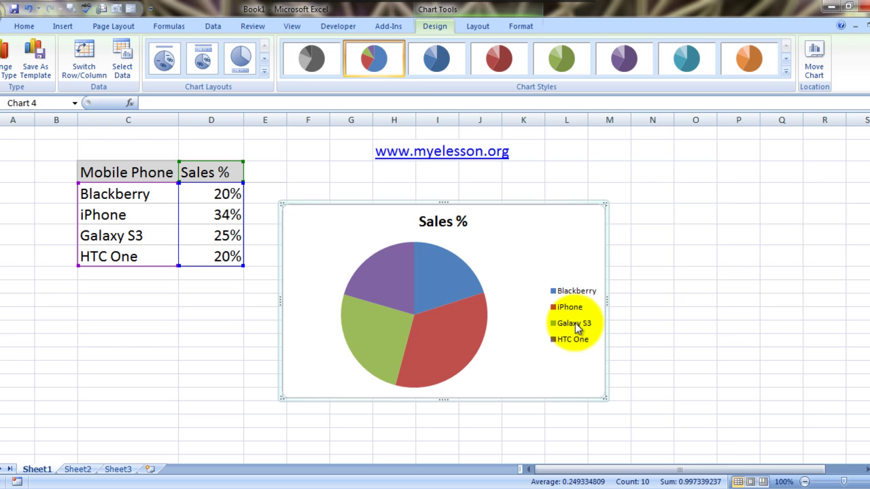
pyautogui.moveTo(444, 358)
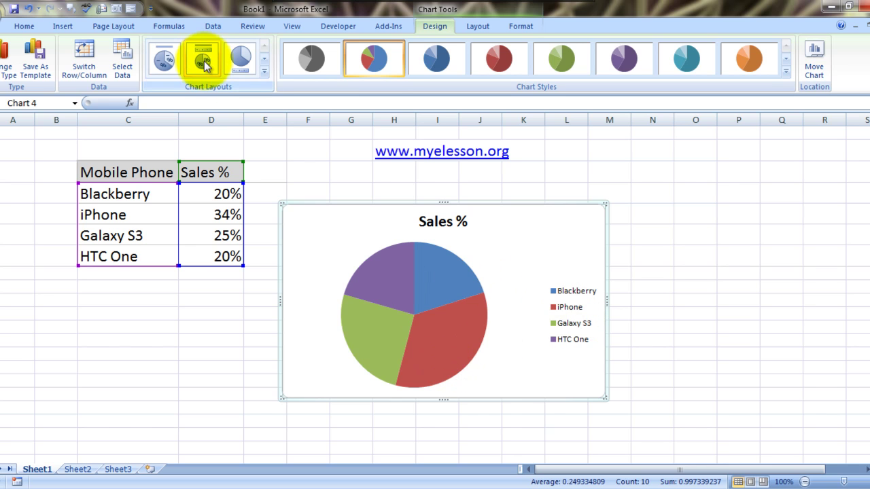
pyautogui.click(163, 61)
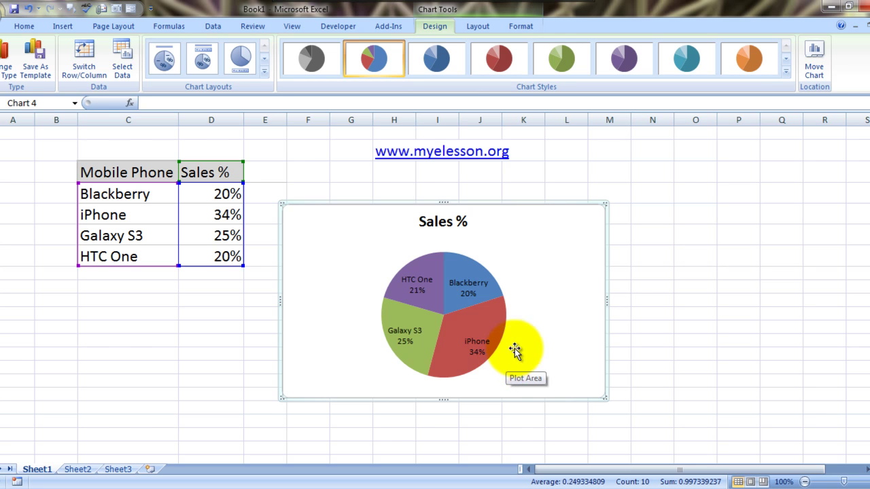
pyautogui.press('Delete')
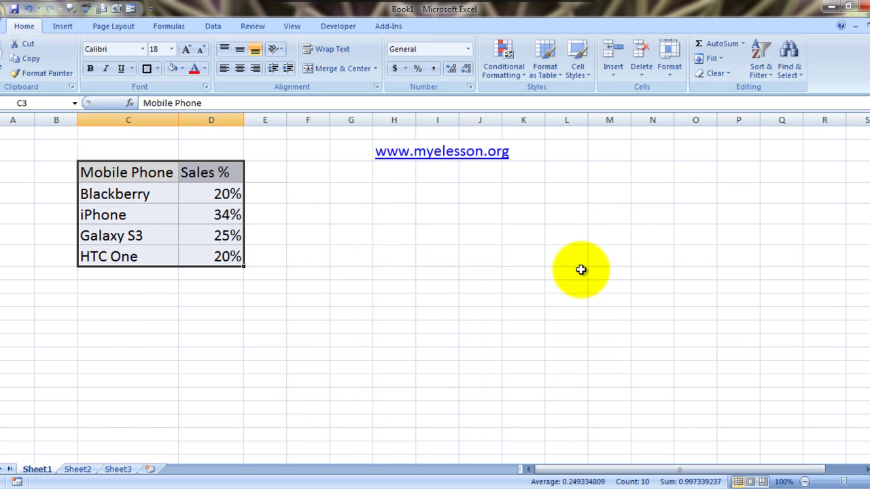
# Step: Select an empty cell away from the sales table, such as F4
pyautogui.click(476, 292)
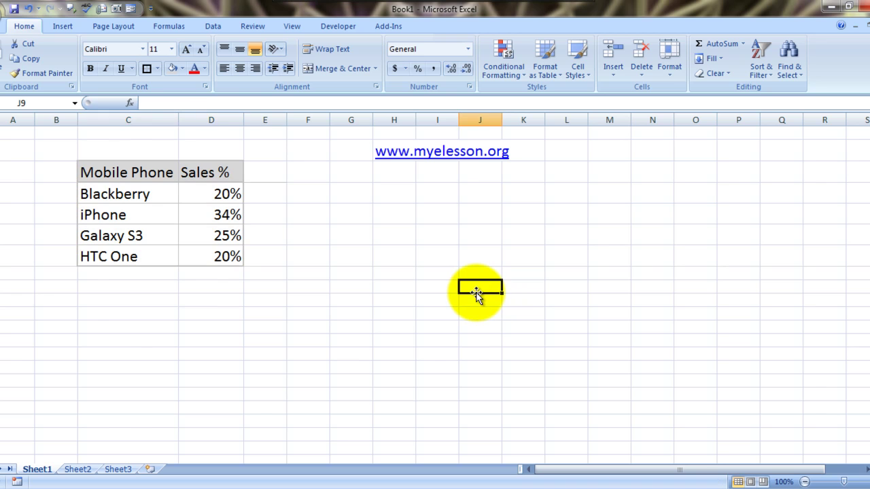
pyautogui.press('Right')
pyautogui.press('Left')
pyautogui.press('Left')
pyautogui.press('Left')
pyautogui.press('Left')
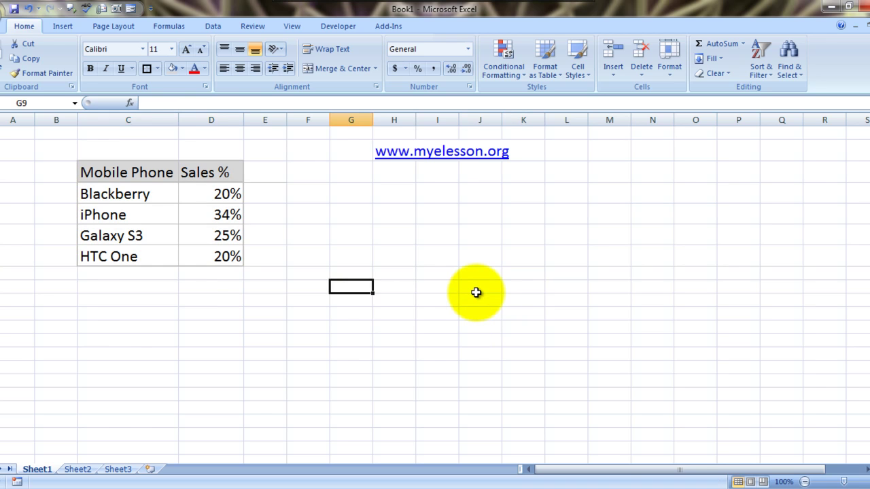
pyautogui.press('Up')
pyautogui.press('Up')
pyautogui.press('Up')
pyautogui.press('Up')
pyautogui.press('Up')
pyautogui.press('Left')
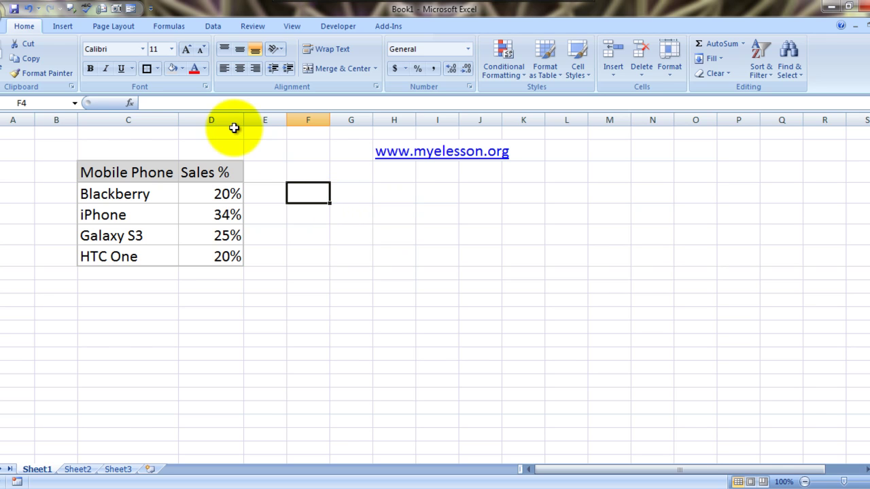
# Step: Insert a blank first-style 2-D pie chart onto the sheet
pyautogui.click(67, 25)
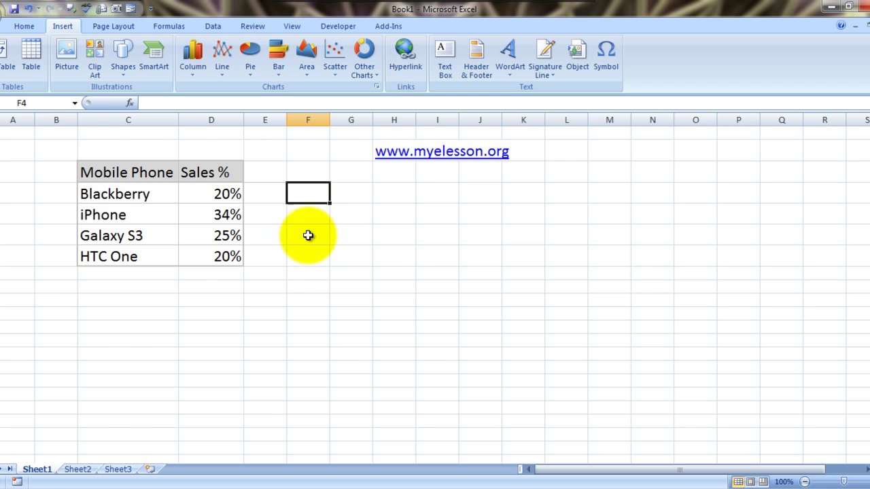
pyautogui.click(250, 51)
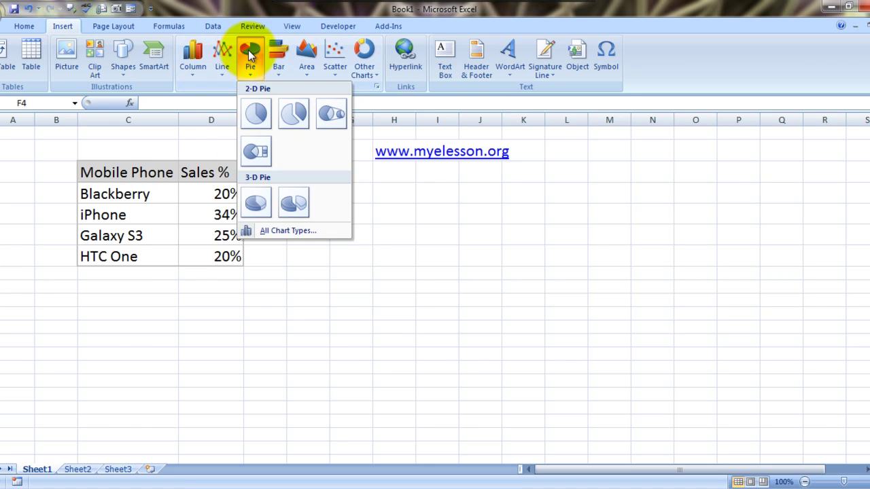
pyautogui.click(253, 123)
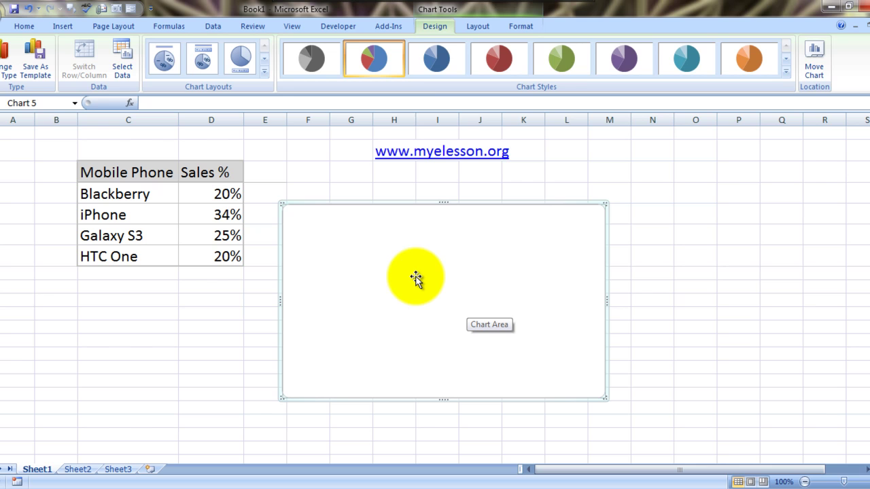
# Step: Set the chart's data range to C3:D7 so it plots the four phones' Sales %
pyautogui.rightClick(416, 277)
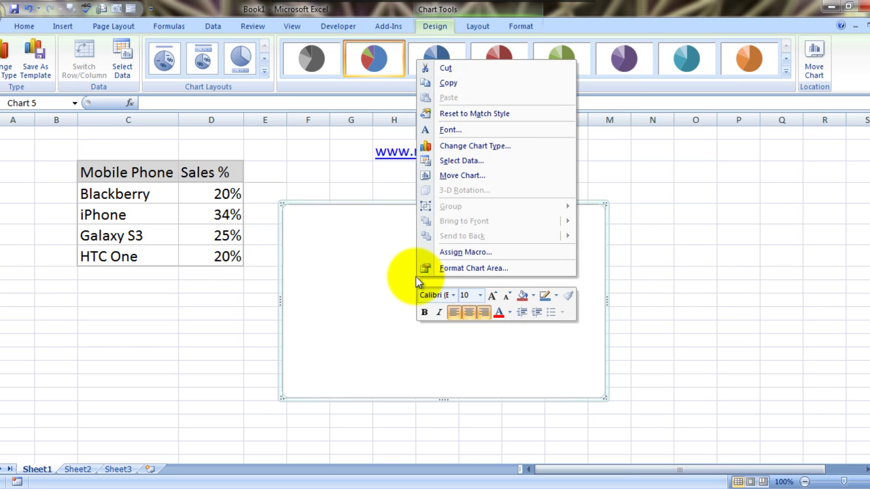
pyautogui.click(485, 159)
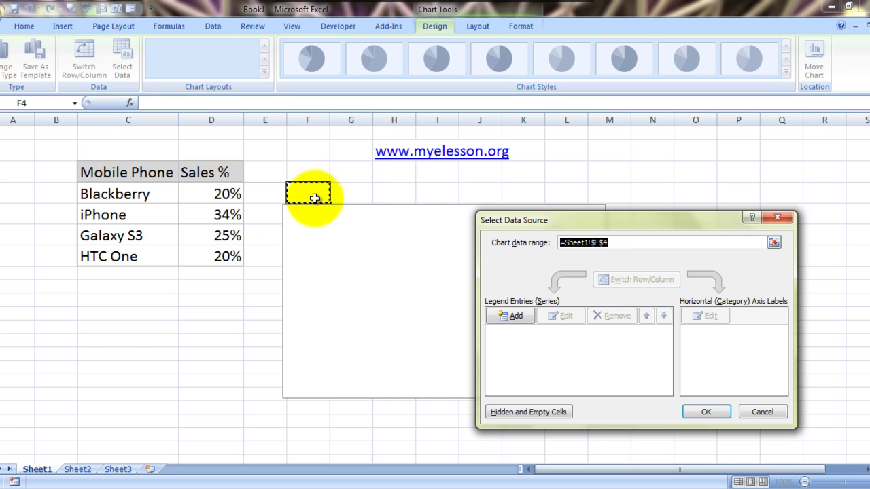
pyautogui.click(97, 170)
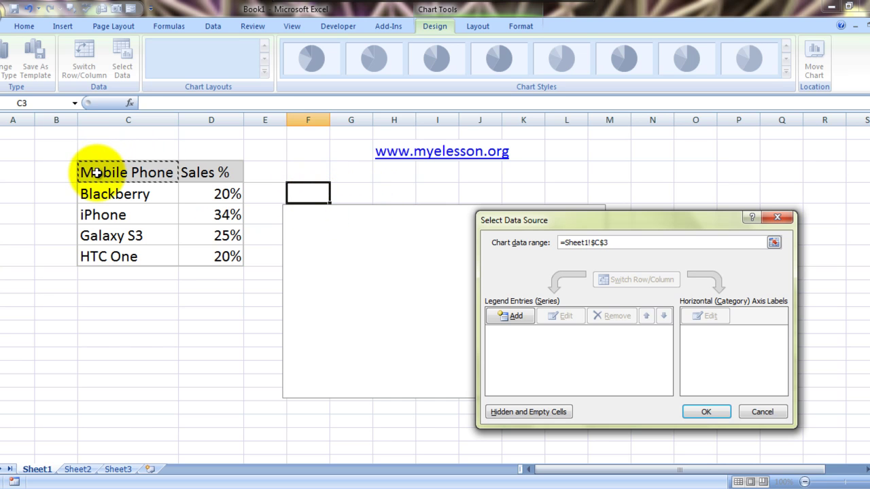
pyautogui.hotkey('shift', 'Right')
pyautogui.hotkey('shift', 'Down')
pyautogui.hotkey('shift', 'Down')
pyautogui.hotkey('shift', 'Down')
pyautogui.hotkey('shift', 'Down')
pyautogui.press('Return')
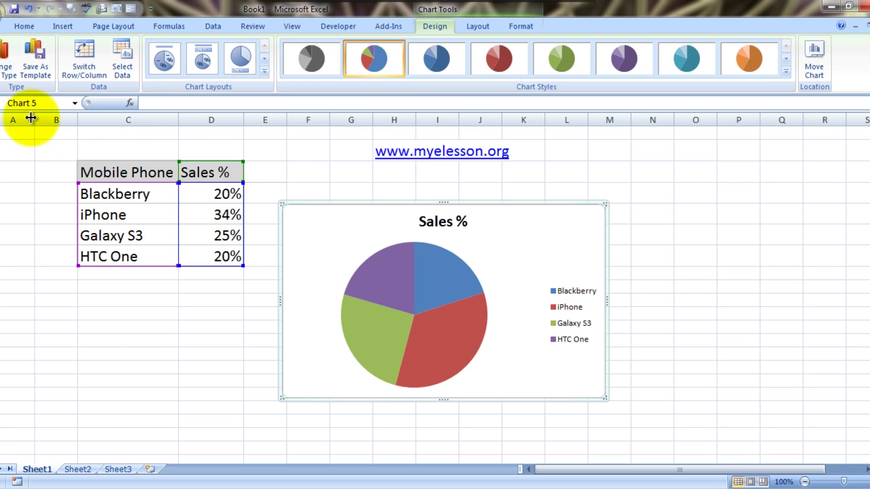
# Step: Compare several chart layouts, ending on the Sales % title with name-and-percentage slice labels
pyautogui.click(166, 62)
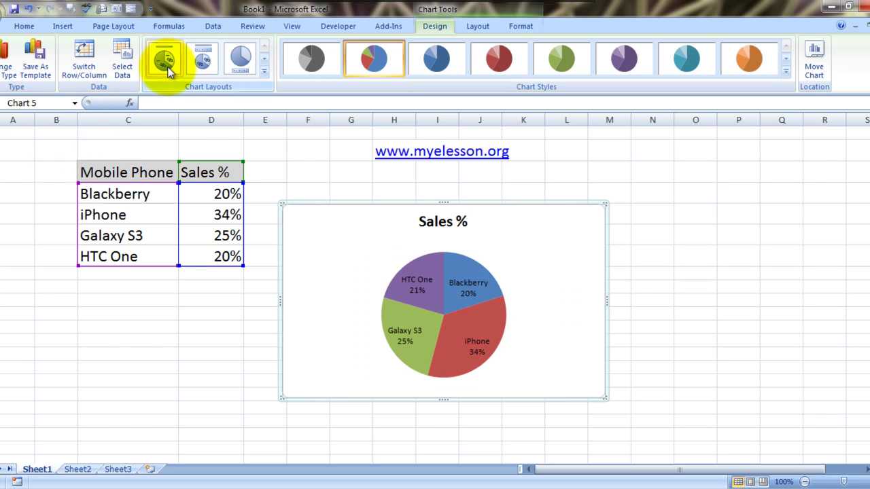
pyautogui.click(204, 61)
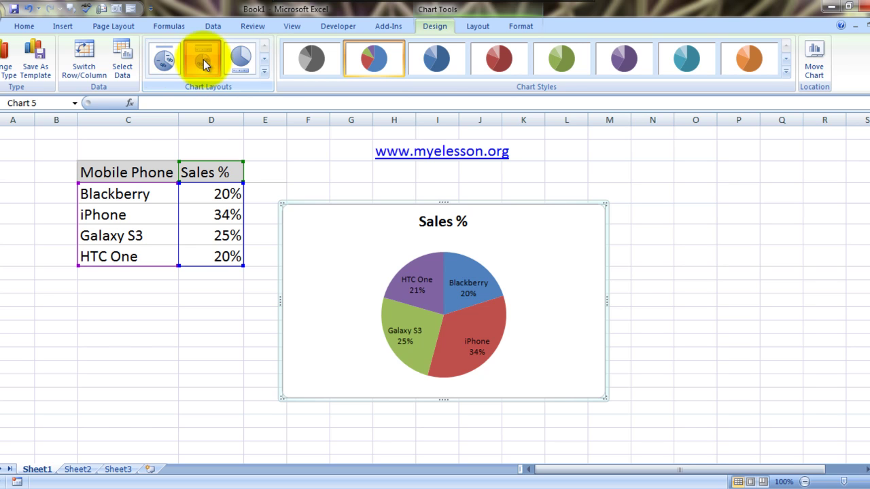
pyautogui.click(241, 60)
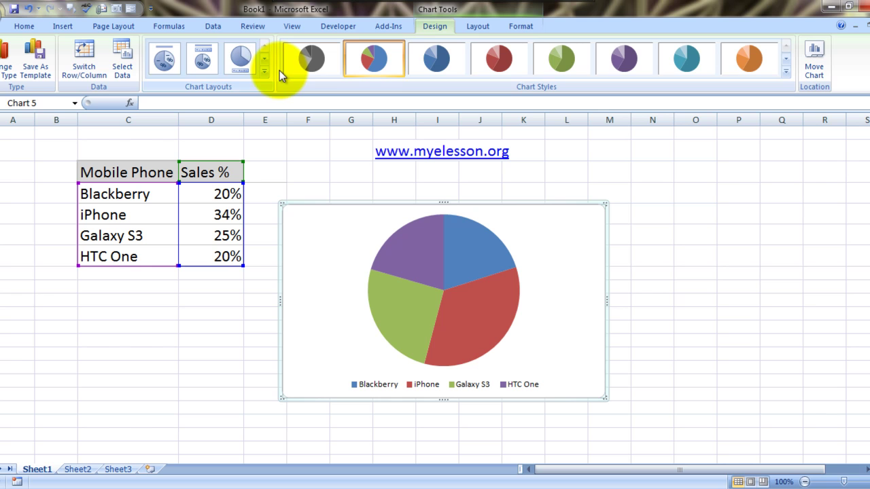
pyautogui.click(264, 60)
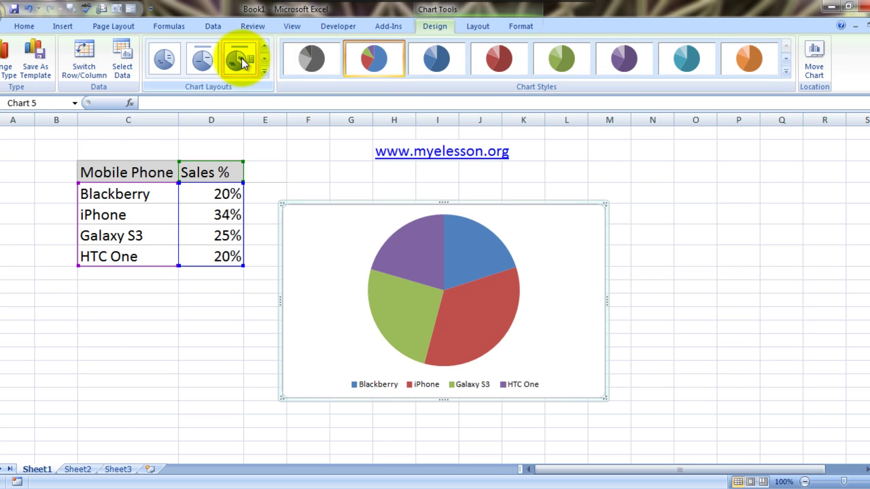
pyautogui.click(244, 61)
pyautogui.click(201, 59)
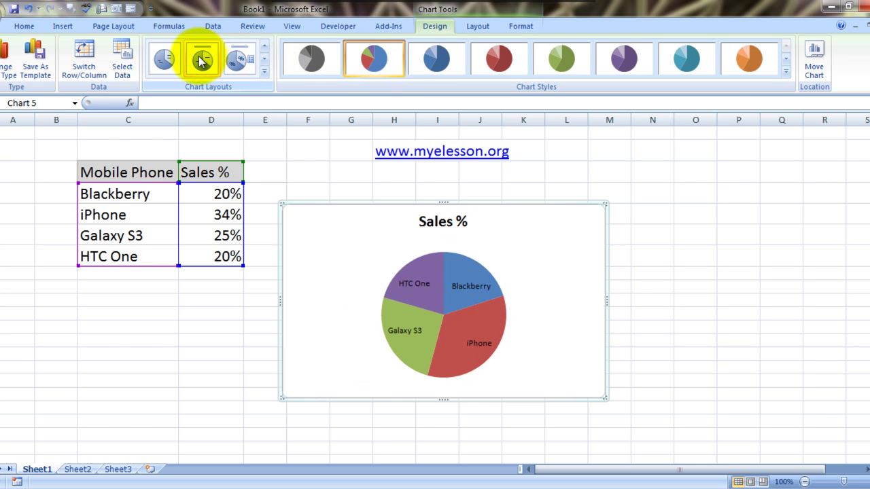
pyautogui.click(167, 61)
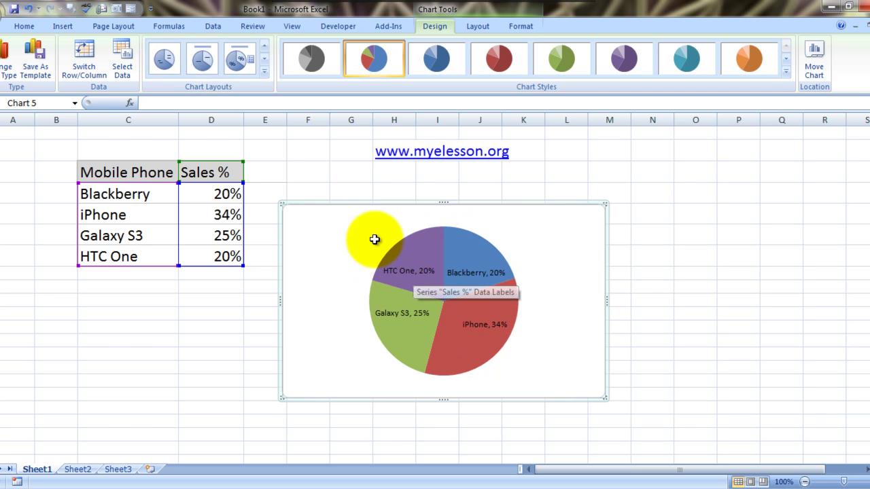
pyautogui.click(263, 58)
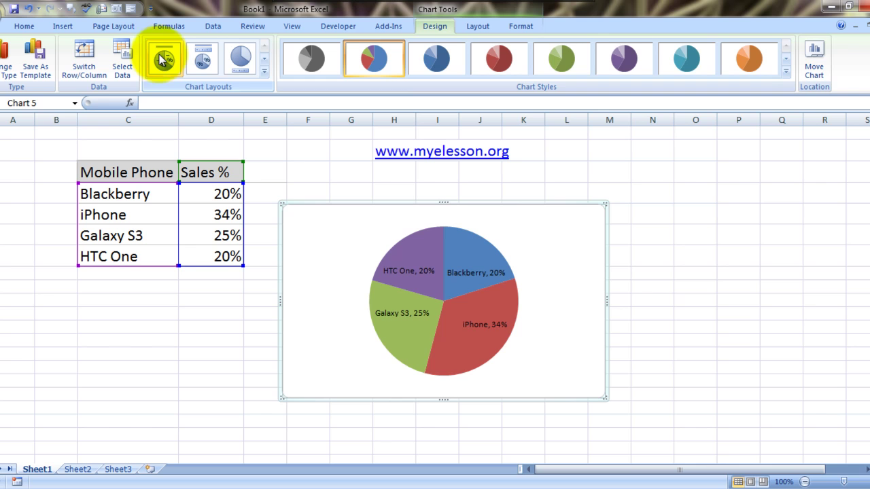
pyautogui.click(163, 61)
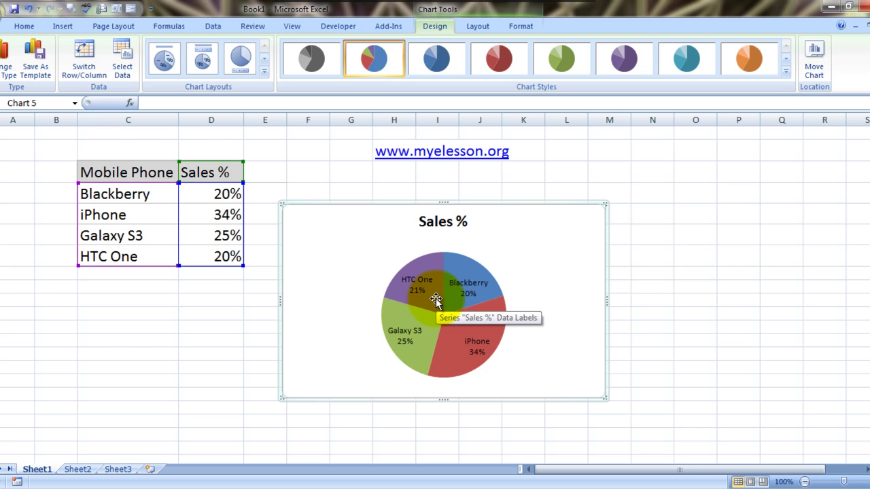
# Step: Stretch the chart's right, bottom, left and top edges outward to enlarge it
pyautogui.moveTo(607, 301); pyautogui.dragTo(773, 276)
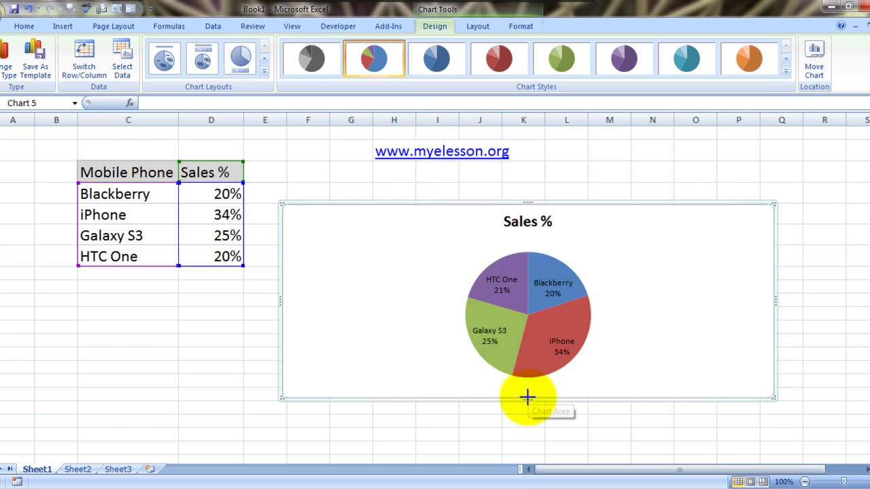
pyautogui.moveTo(527, 396); pyautogui.dragTo(524, 452)
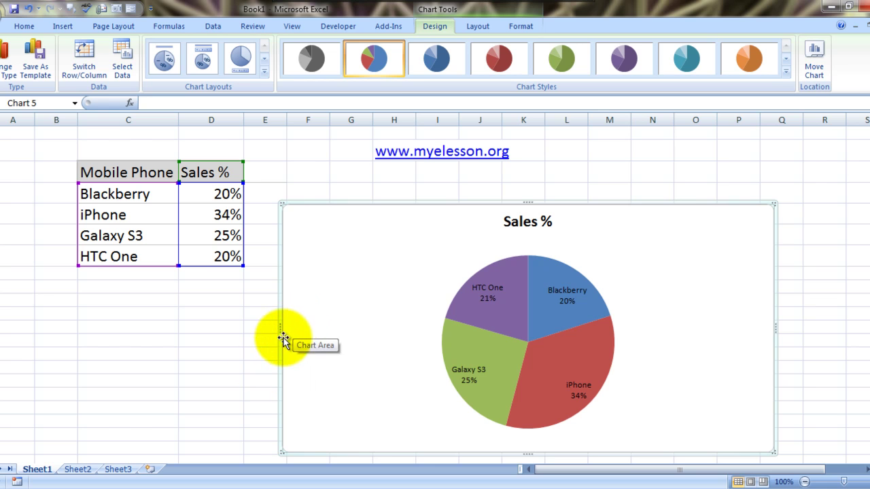
pyautogui.moveTo(280, 329); pyautogui.dragTo(255, 330)
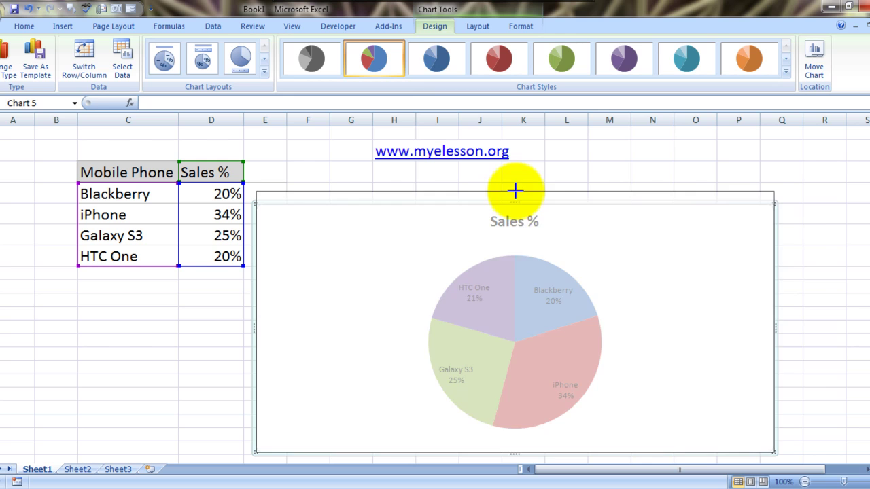
pyautogui.moveTo(514, 191); pyautogui.dragTo(516, 189)
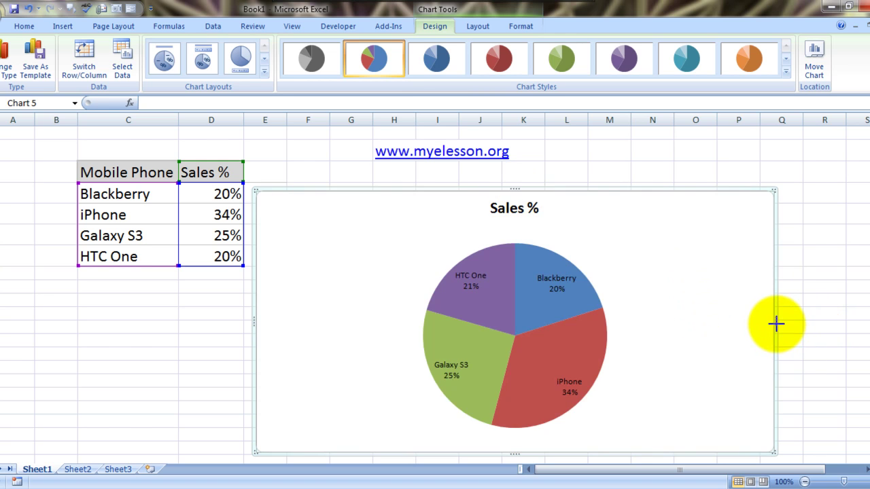
pyautogui.moveTo(776, 324); pyautogui.dragTo(804, 324)
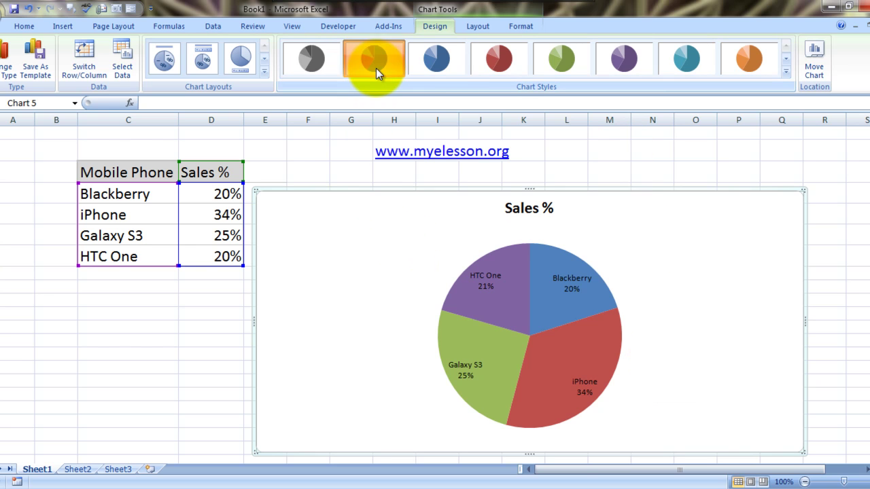
# Step: Preview blue, red, green, purple and teal chart styles, then return to multicolour slices
pyautogui.click(431, 66)
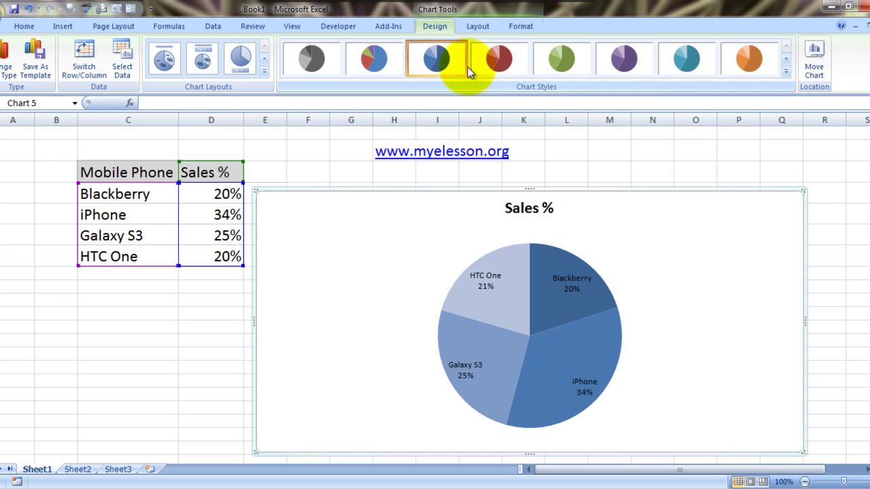
pyautogui.click(499, 62)
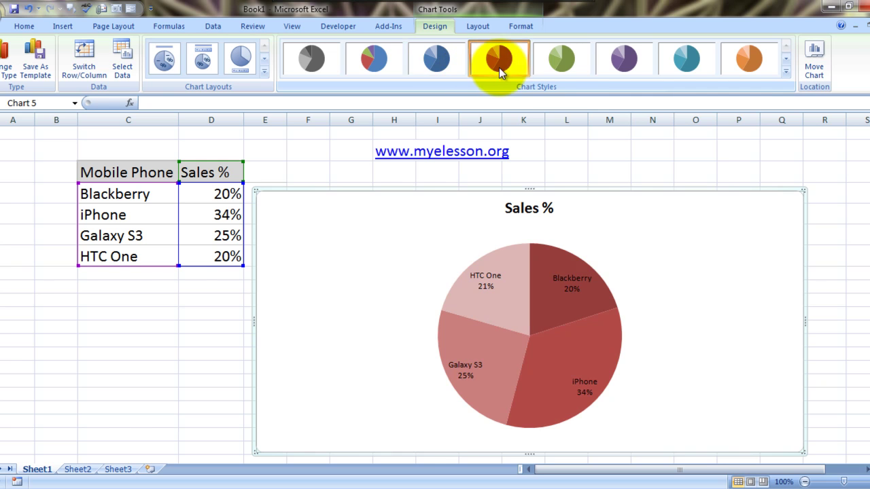
pyautogui.click(559, 67)
pyautogui.click(616, 68)
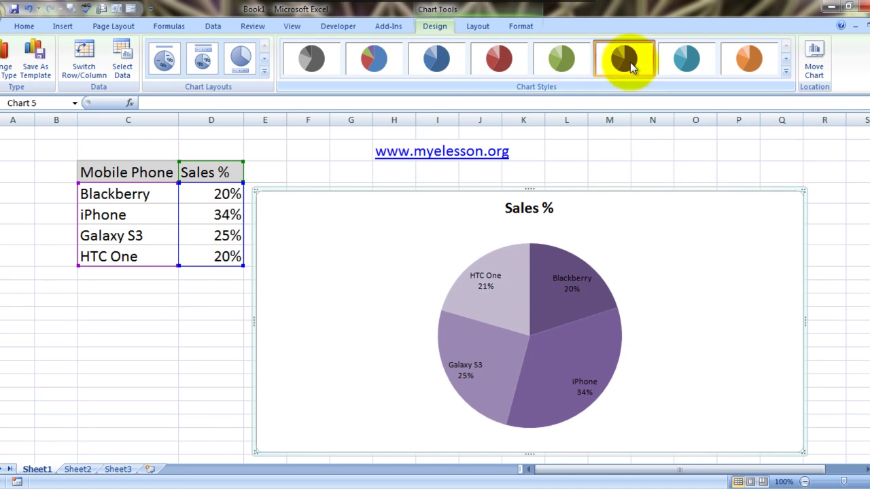
pyautogui.click(688, 58)
pyautogui.click(786, 59)
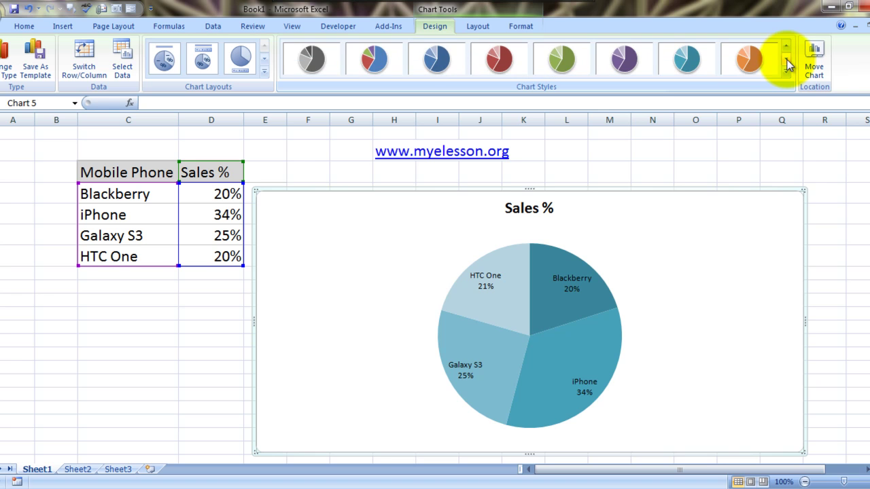
pyautogui.click(373, 60)
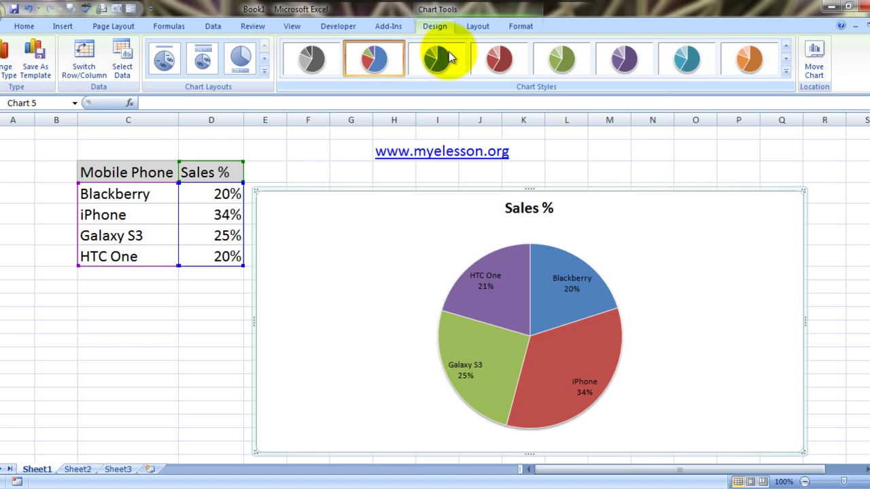
# Step: Apply the multicolour chart style with bevelled slices on a black background
pyautogui.click(787, 60)
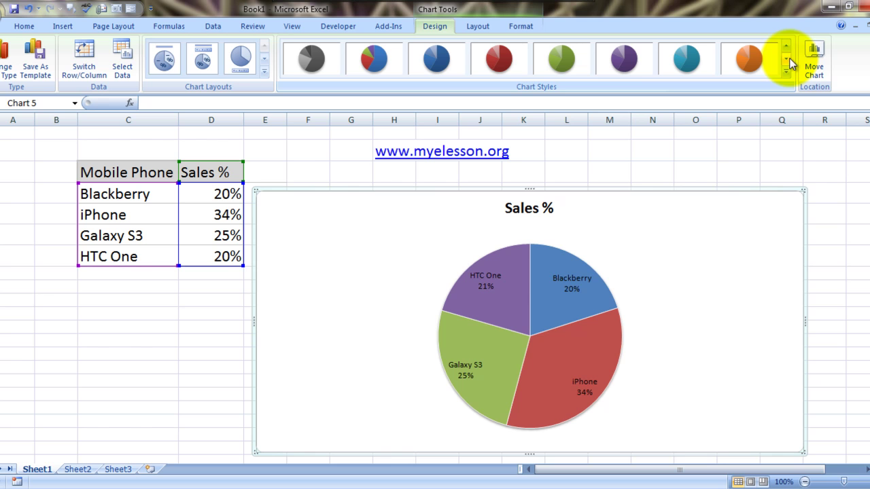
pyautogui.click(504, 60)
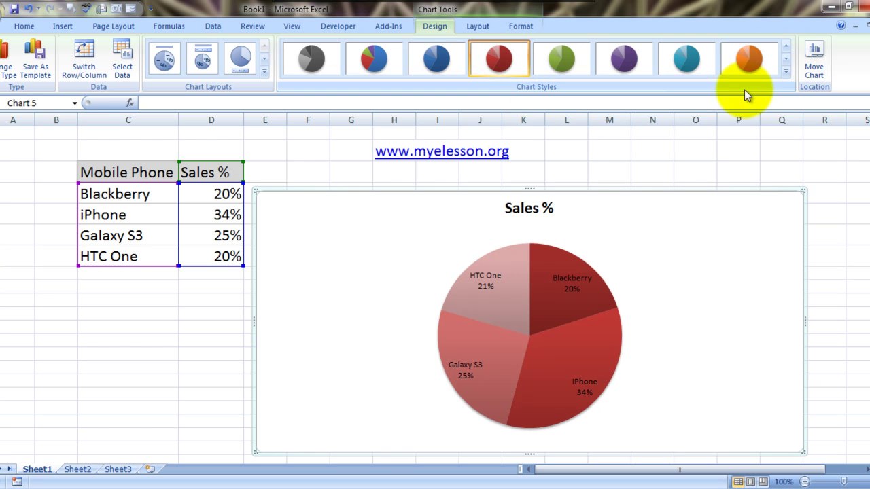
pyautogui.click(786, 60)
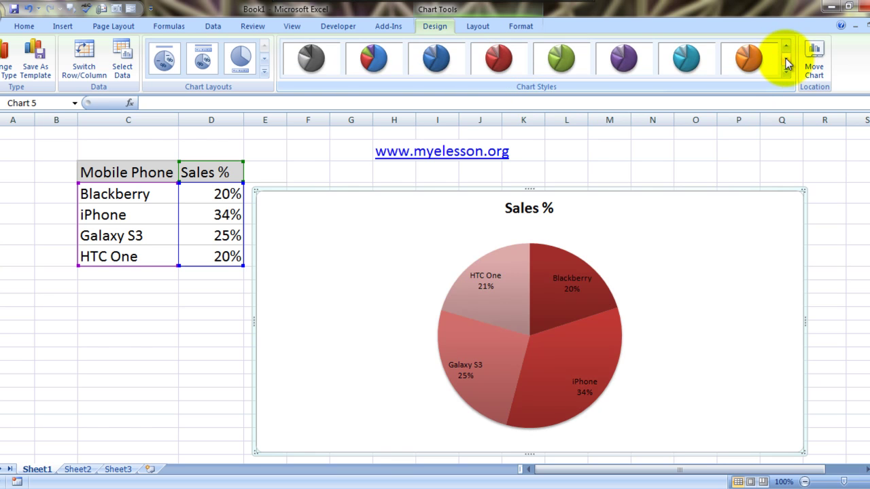
pyautogui.click(381, 57)
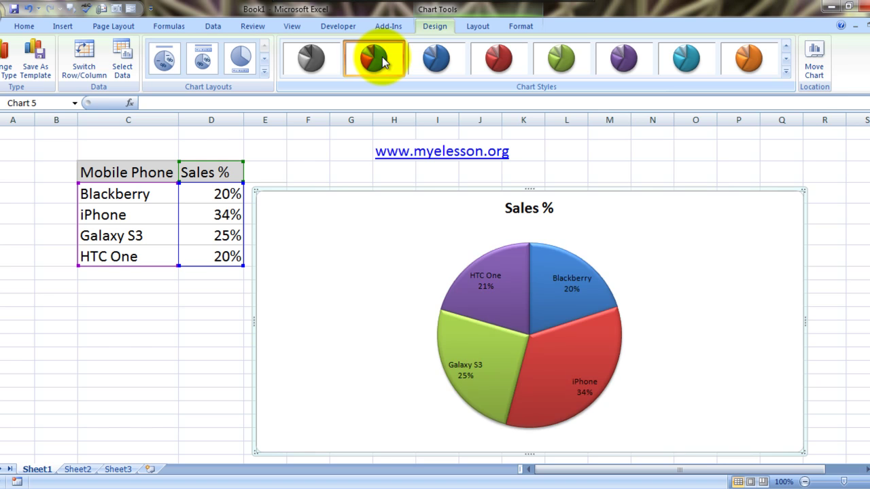
pyautogui.click(788, 63)
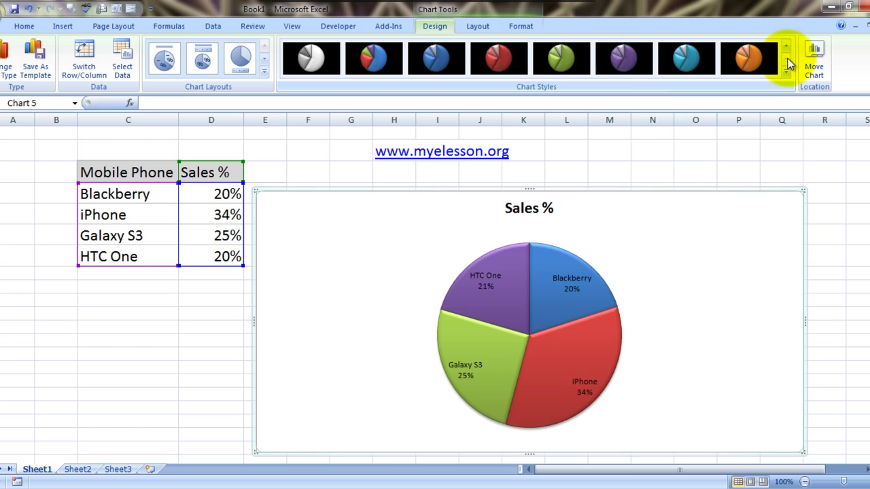
pyautogui.click(380, 54)
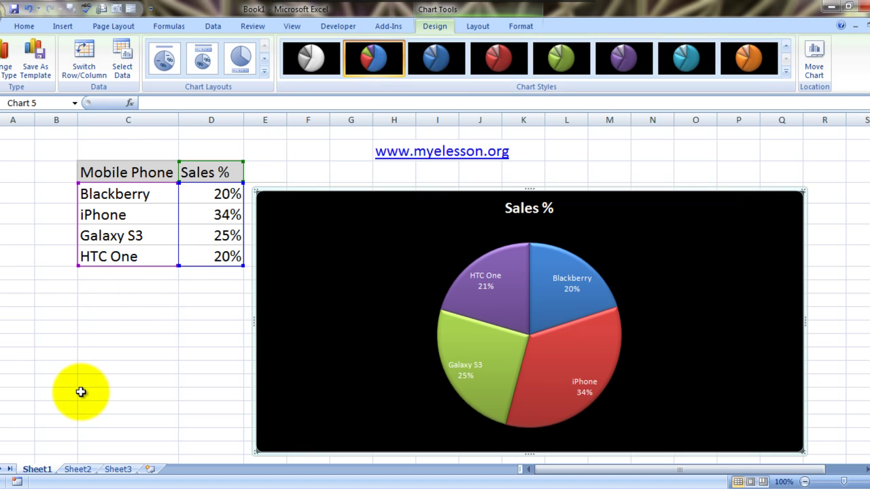
# Step: Deselect the chart to view the finished black Sales % pie beside the table
pyautogui.click(80, 392)
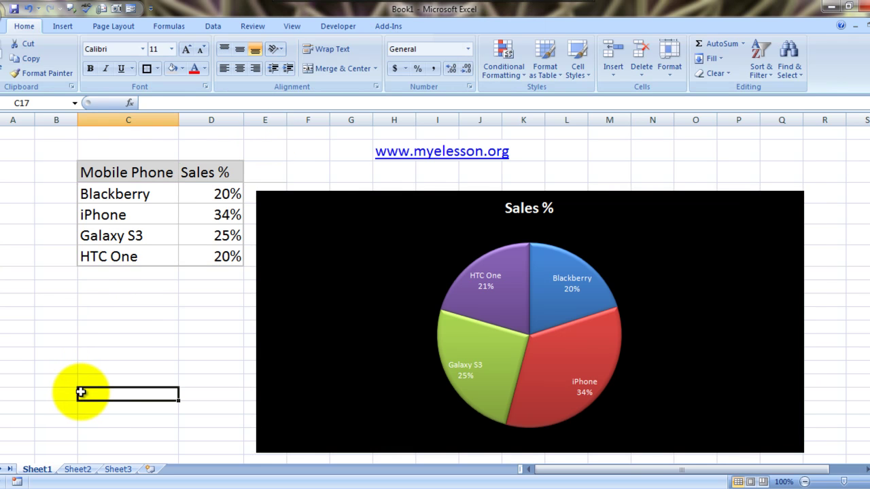